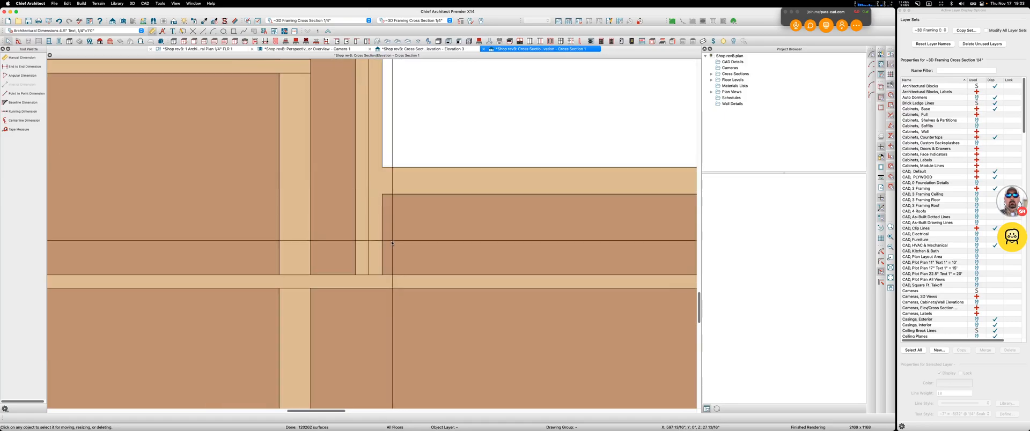
- Review the floor 1 plan, the perspective overview and Elevation 3, and return to Cross Section 1
scroll(416, 269, "down", 4)
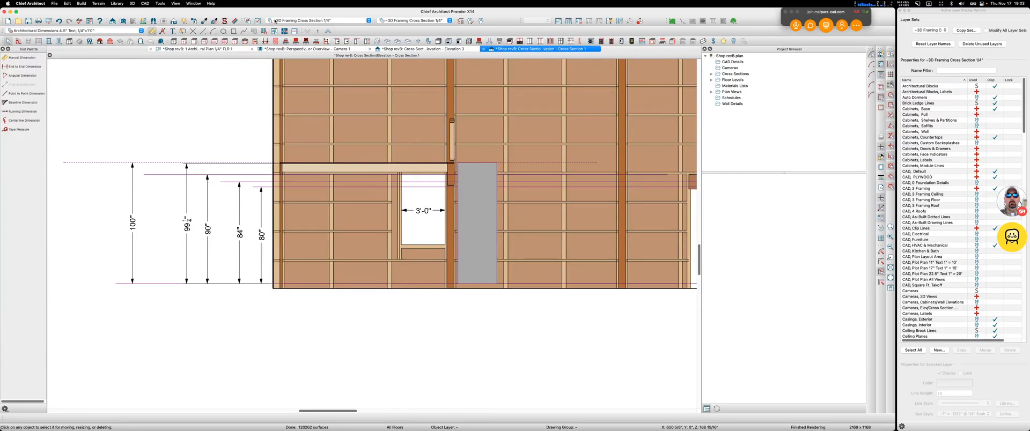
left_click(161, 42)
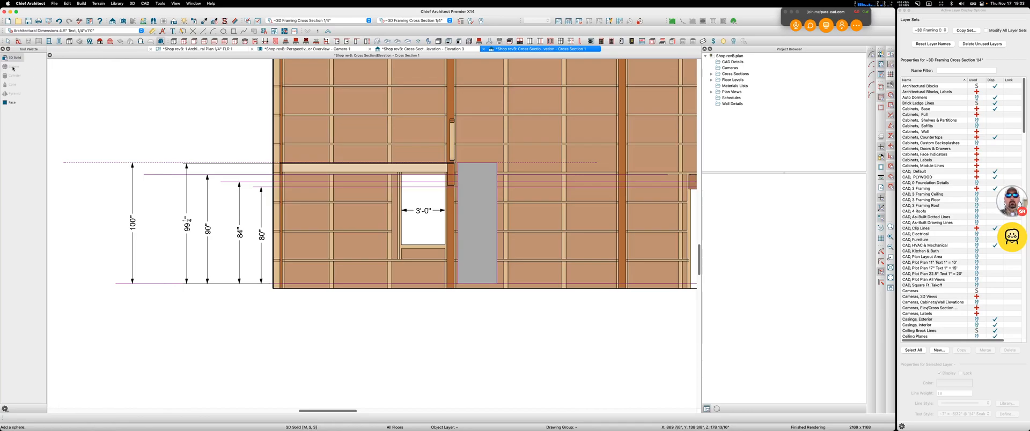
left_click(209, 50)
scroll(465, 323, "down", 2)
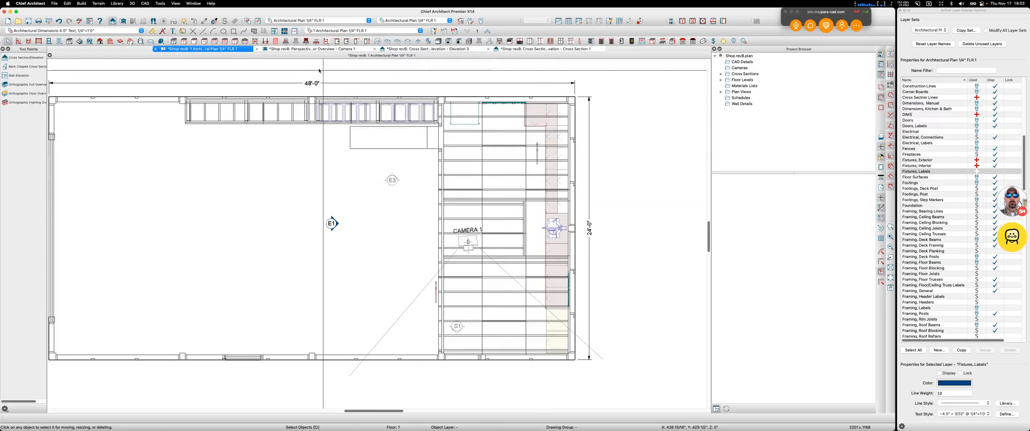
left_click(302, 50)
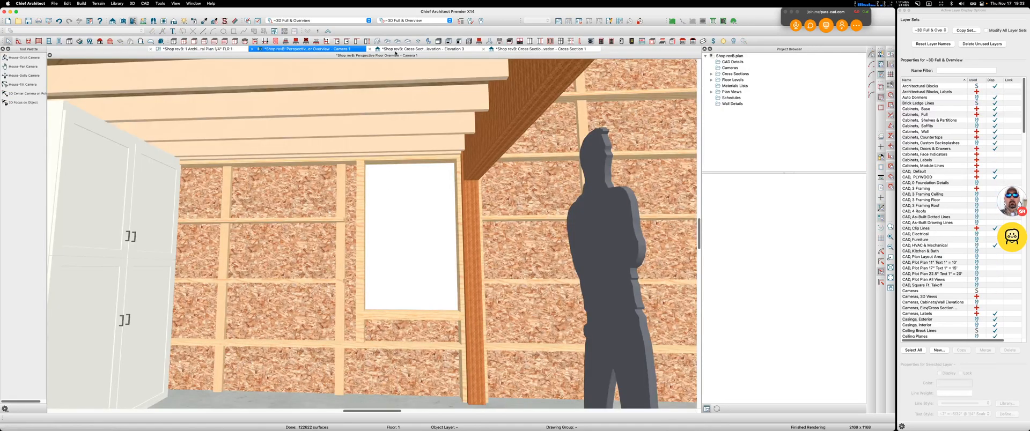
left_click(398, 49)
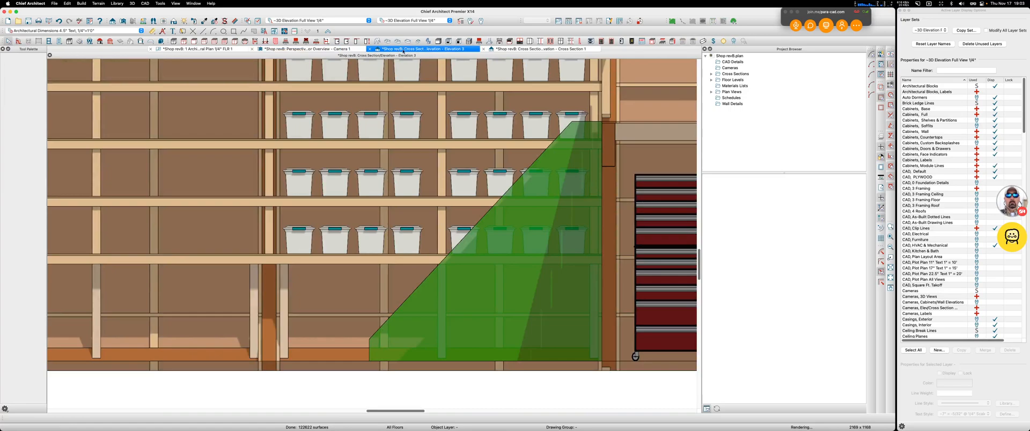
left_click(525, 49)
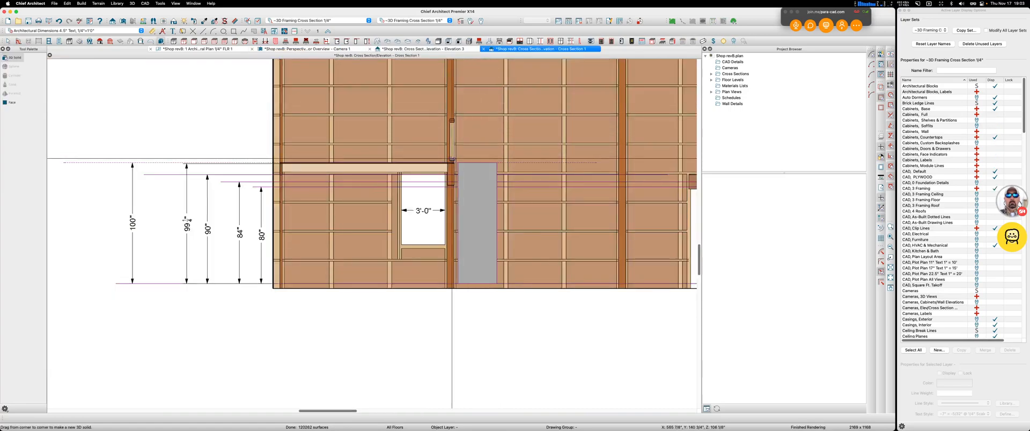
- Extend the upper horizontal girt beside the 3'-0" window about 3 1/2 in, to the far edge of the adjoining stud
scroll(416, 100, "up", 5)
scroll(378, 196, "up", 2)
key("space")
left_click(378, 188)
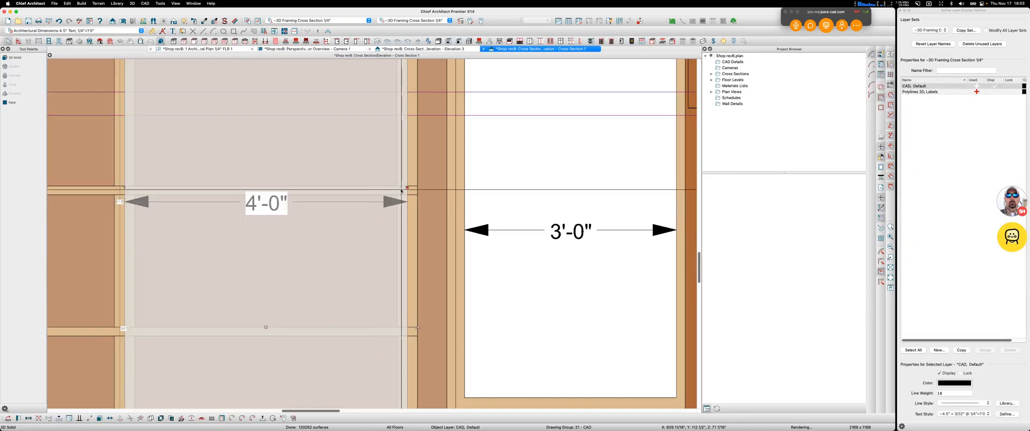
scroll(364, 189, "up", 2)
left_click_drag(356, 190, 427, 191)
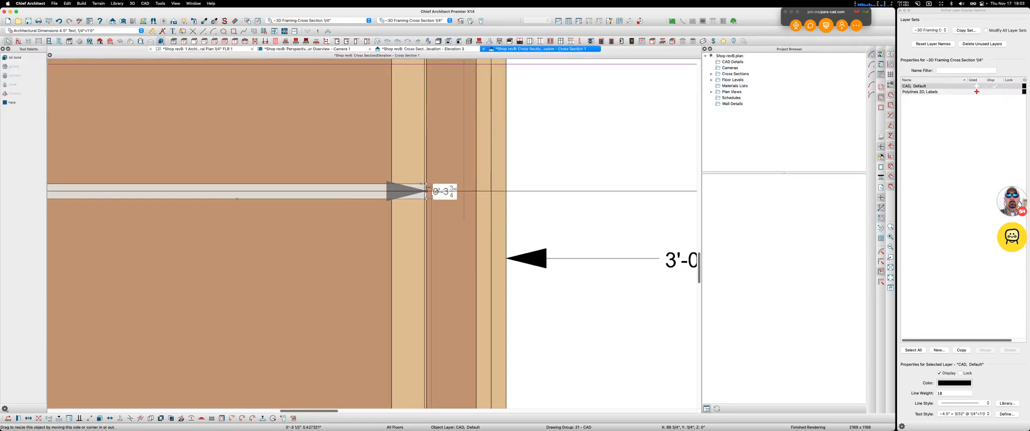
scroll(434, 183, "down", 4)
left_click(471, 299)
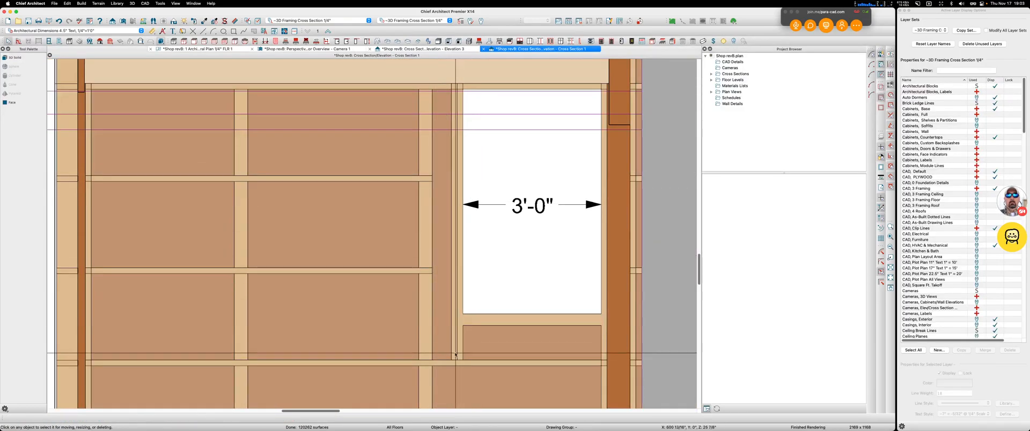
scroll(456, 363, "up", 4)
scroll(457, 366, "down", 2)
scroll(458, 365, "down", 2)
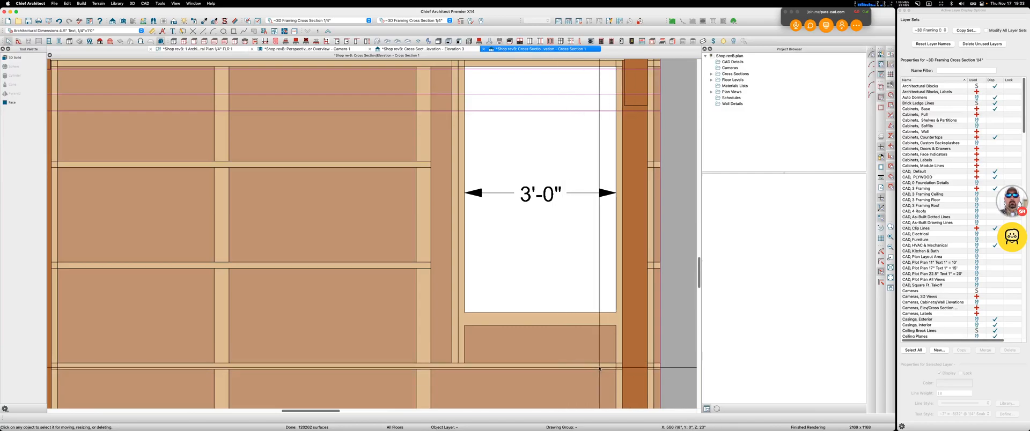
scroll(598, 369, "down", 2)
scroll(590, 363, "up", 3)
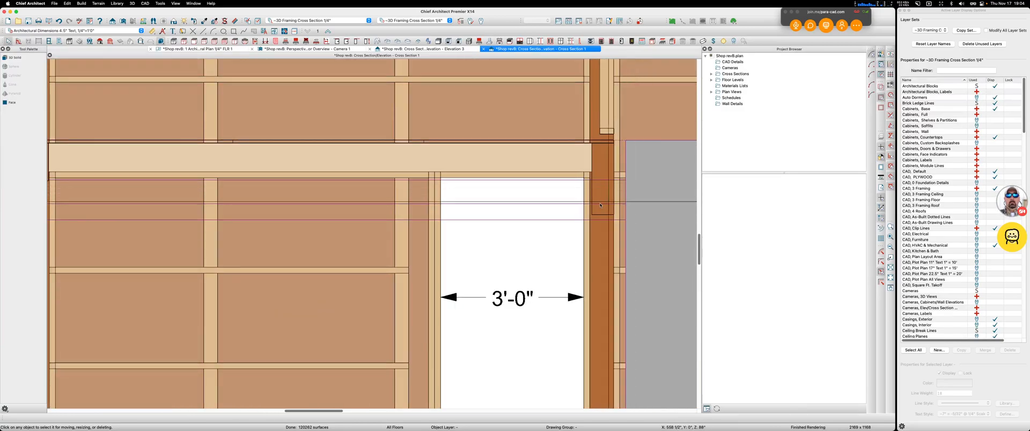
scroll(601, 203, "up", 2)
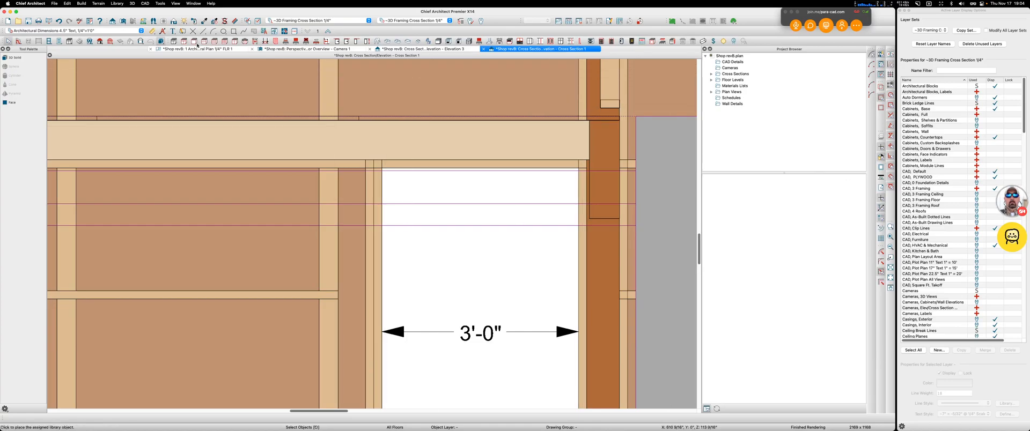
left_click(31, 4)
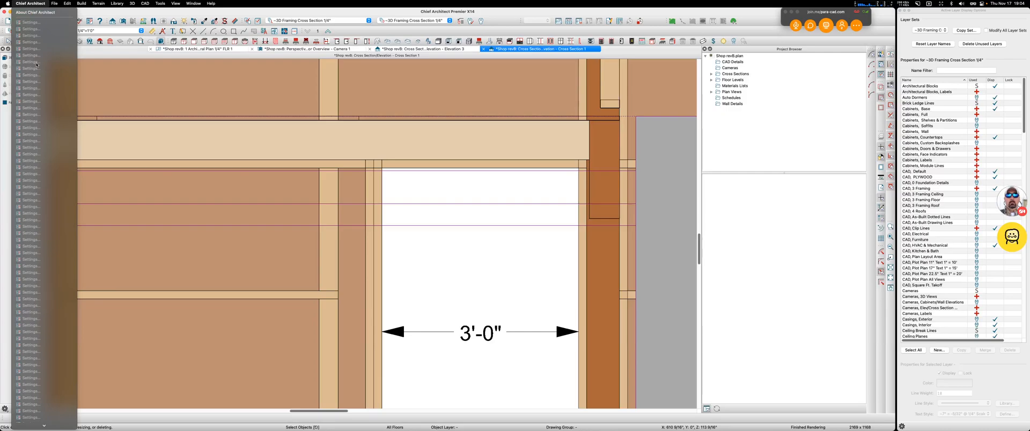
scroll(39, 129, "down", 1)
scroll(39, 129, "down", 2)
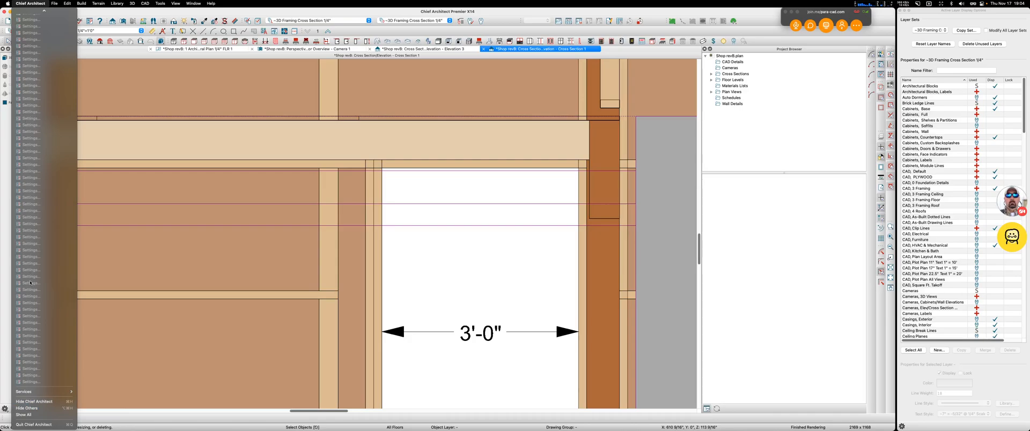
scroll(45, 320, "up", 3)
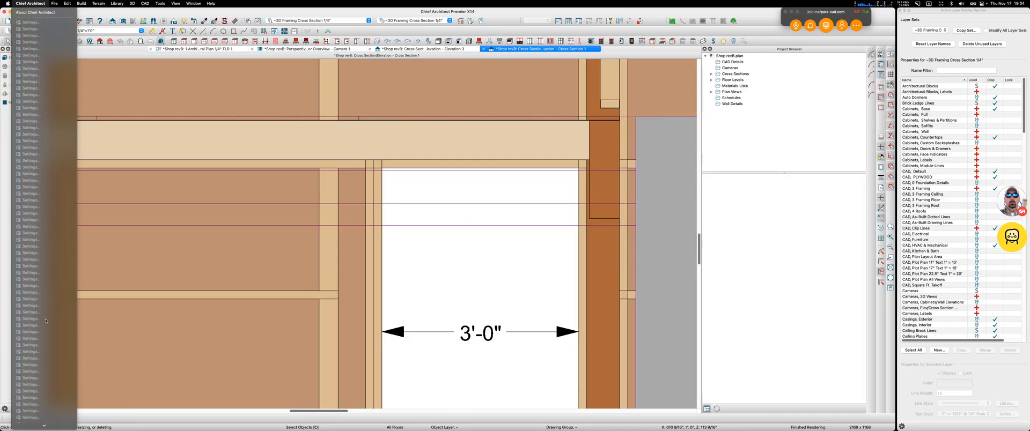
scroll(45, 319, "down", 3)
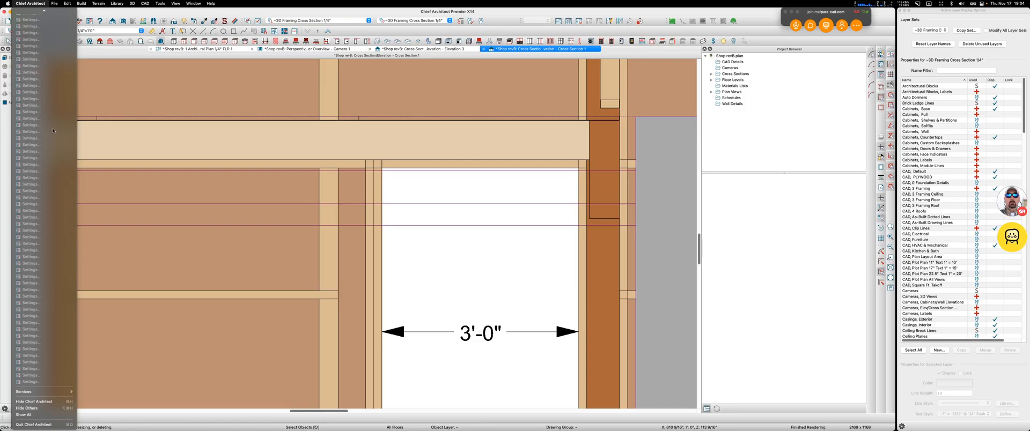
left_click(127, 28)
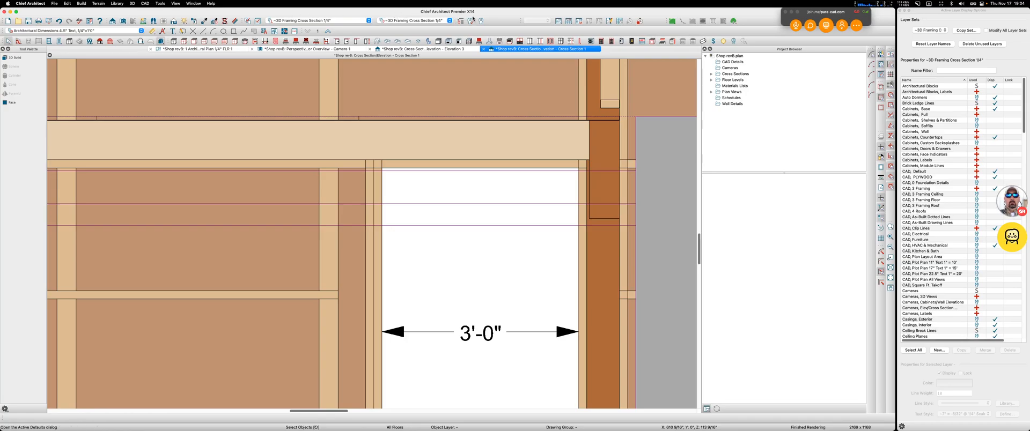
- Check the program's About information and its additional company details, and close the dialog
left_click(31, 3)
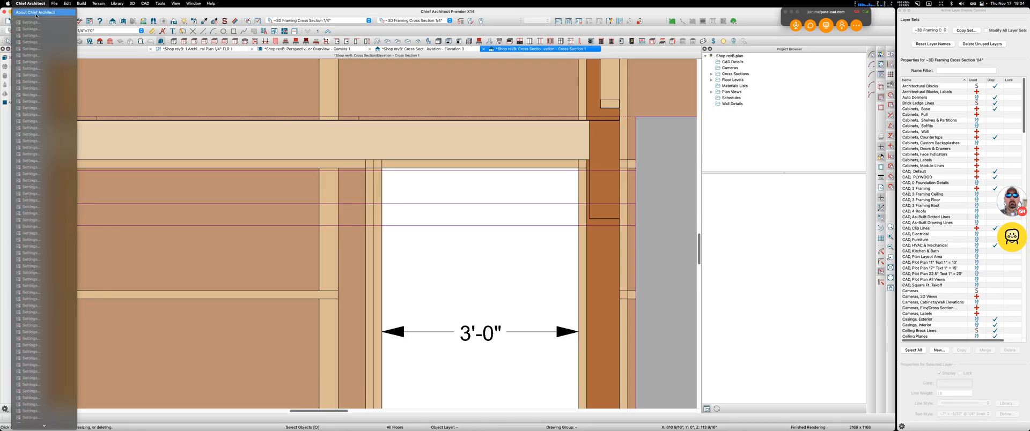
left_click(36, 12)
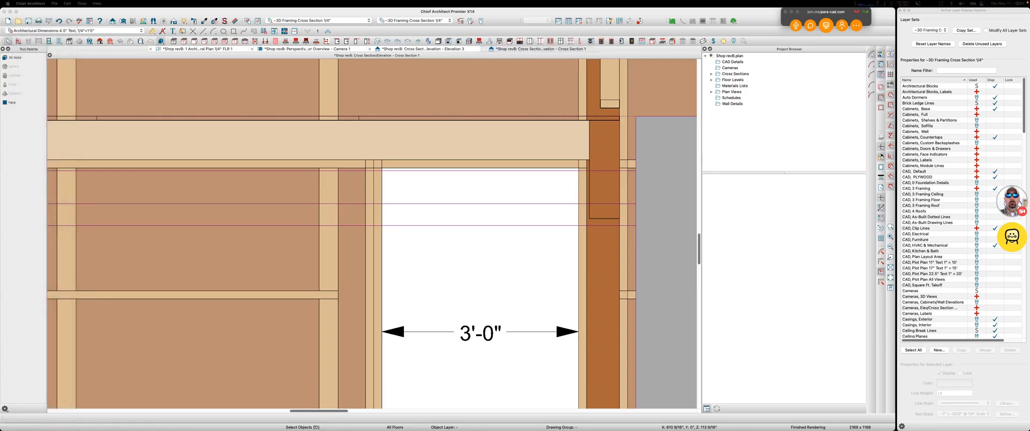
left_click_drag(405, 123, 272, 129)
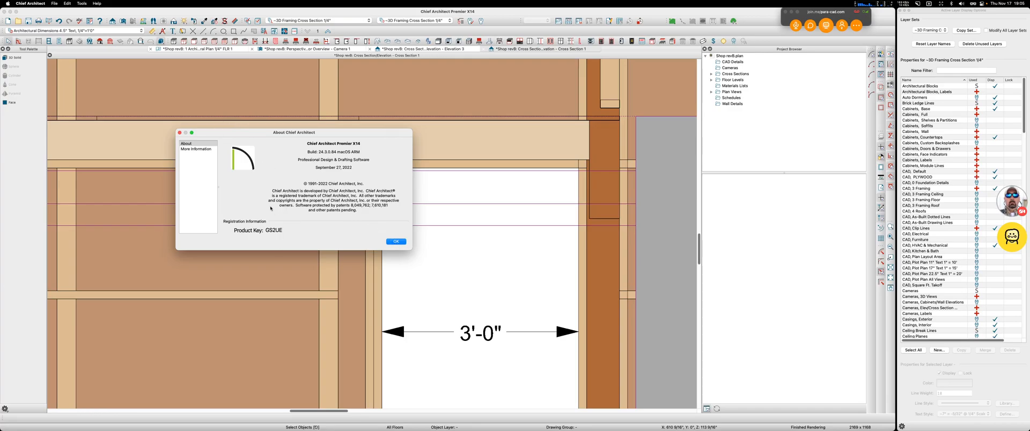
left_click(190, 149)
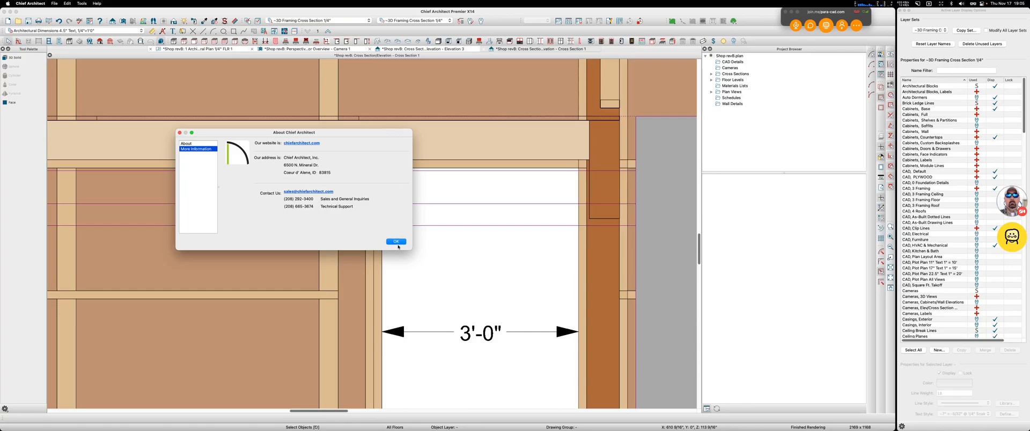
left_click(396, 242)
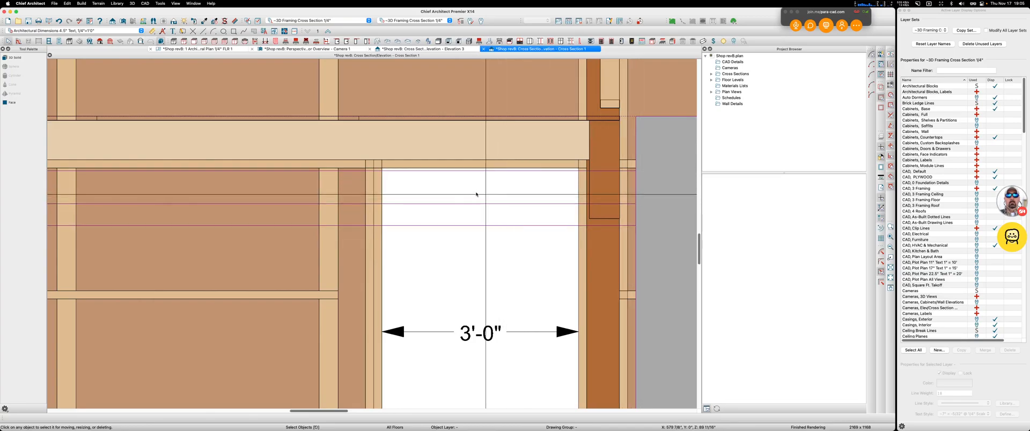
- Set the height of the nearest overhead joist above the workbench to 7 1/4 in in the perspective view
scroll(467, 197, "down", 2)
scroll(440, 205, "down", 5)
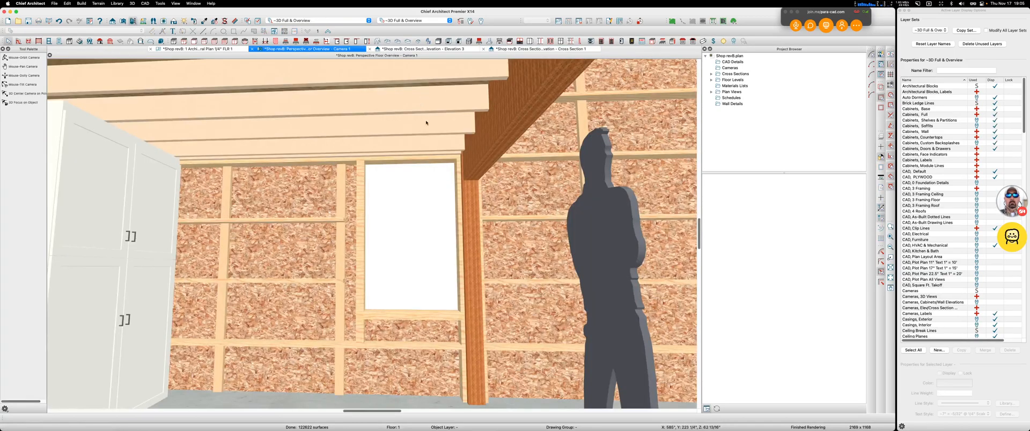
scroll(336, 229, "down", 1)
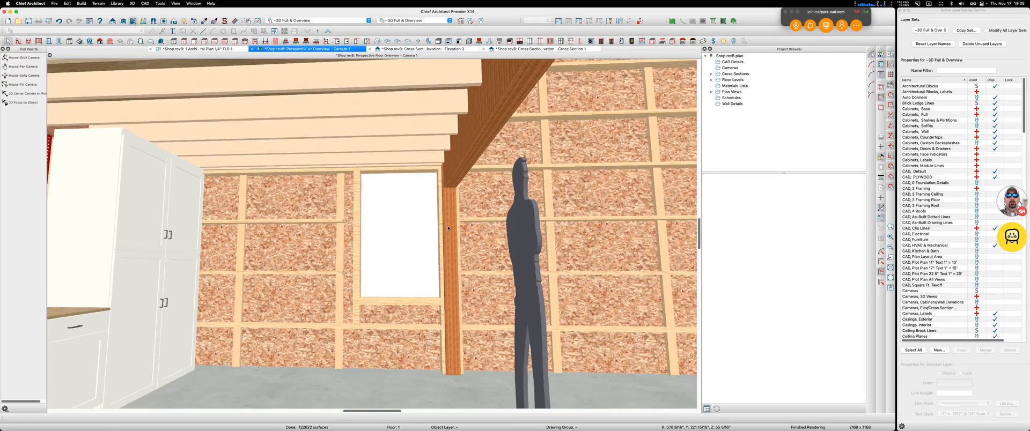
left_click(6, 57)
left_click_drag(271, 143, 332, 232)
left_click_drag(159, 132, 160, 108)
key("Escape")
double_click(160, 108)
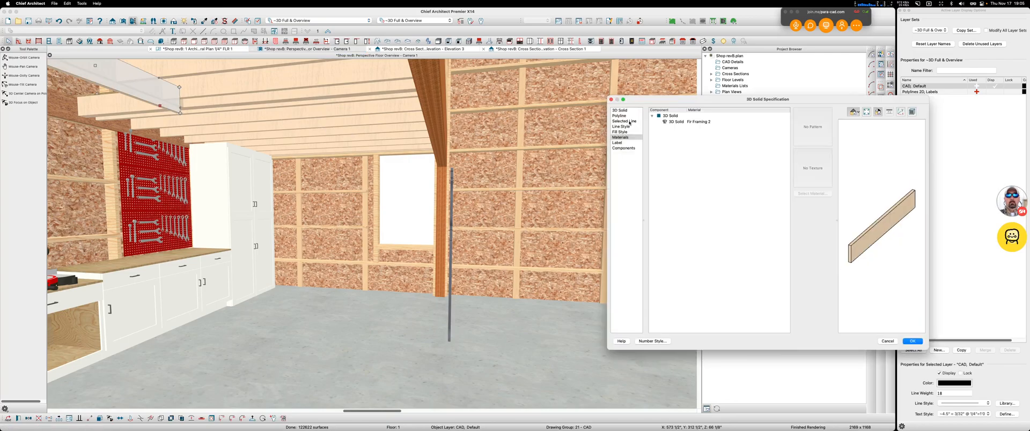
left_click(624, 111)
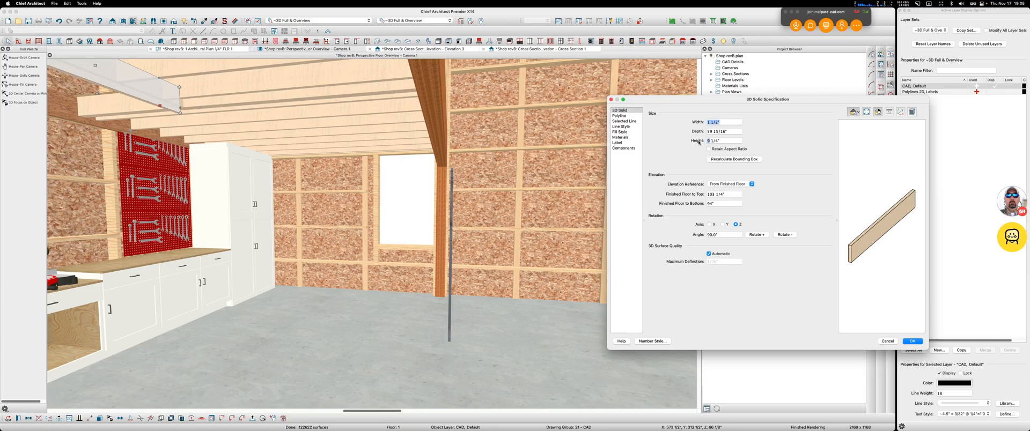
key("Escape")
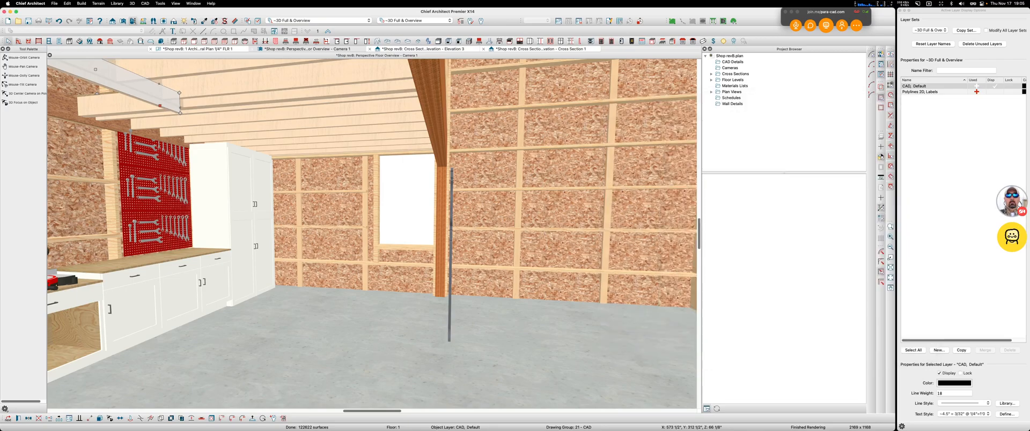
key("Escape")
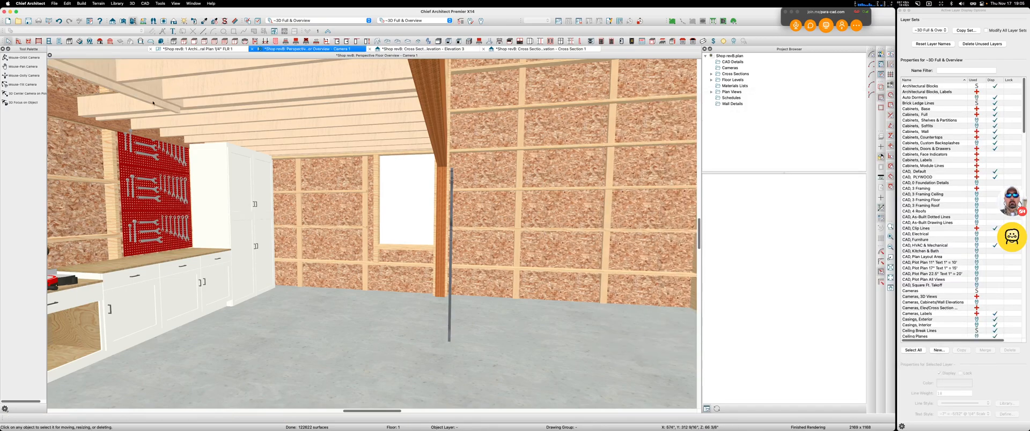
- Set the same joist's finished floor to bottom elevation to 96 in
double_click(140, 95)
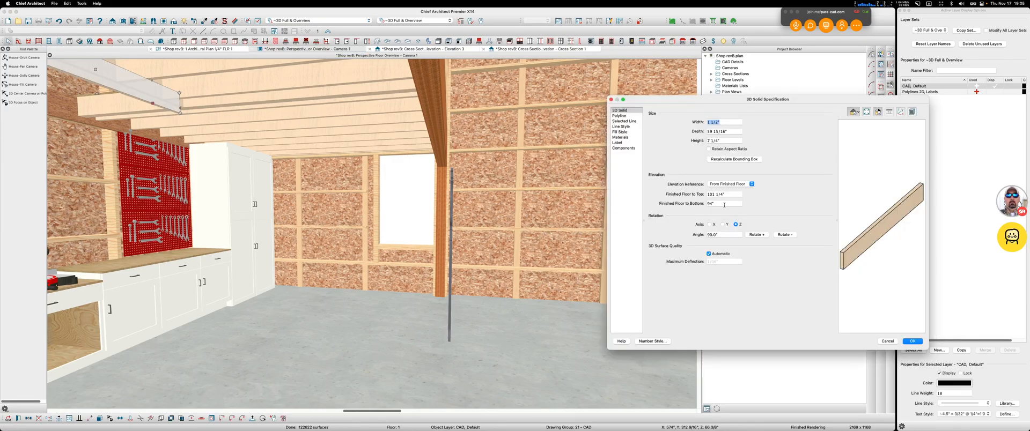
left_click(725, 203)
type("96")
key("Return")
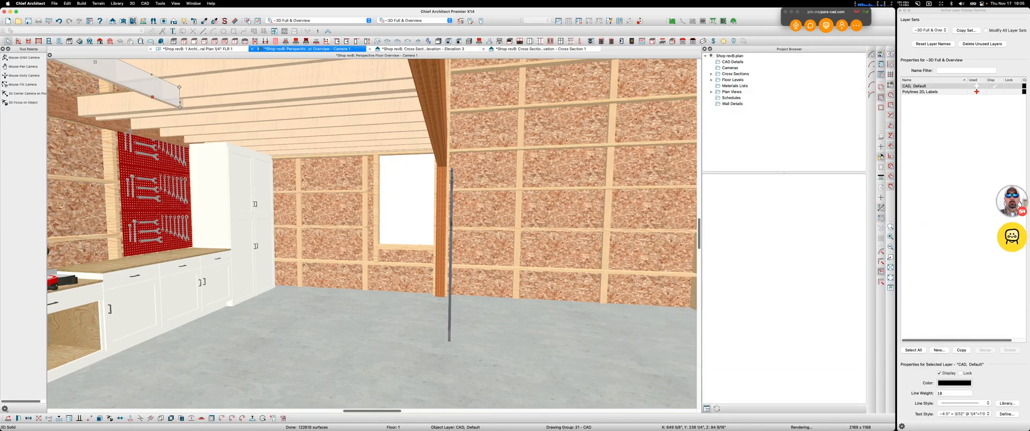
key("Escape")
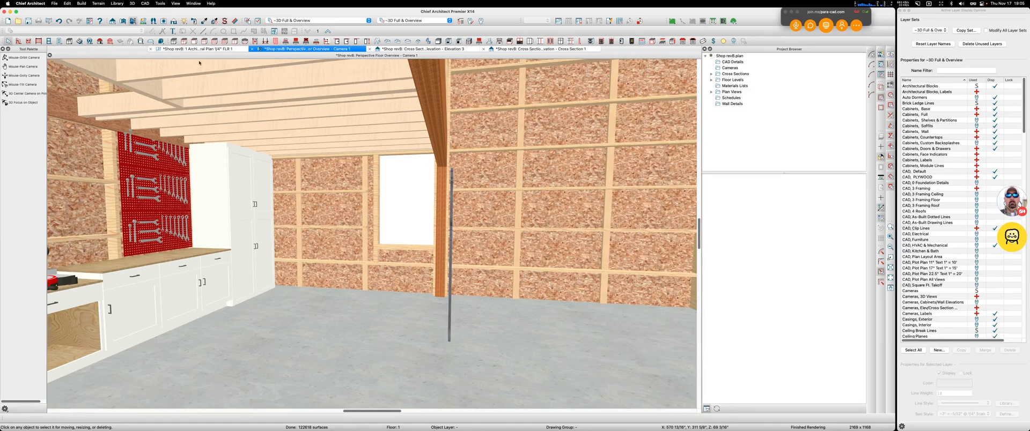
- Close the interior perspective view and create a new perspective floor overview of the current floor
scroll(195, 203, "down", 2)
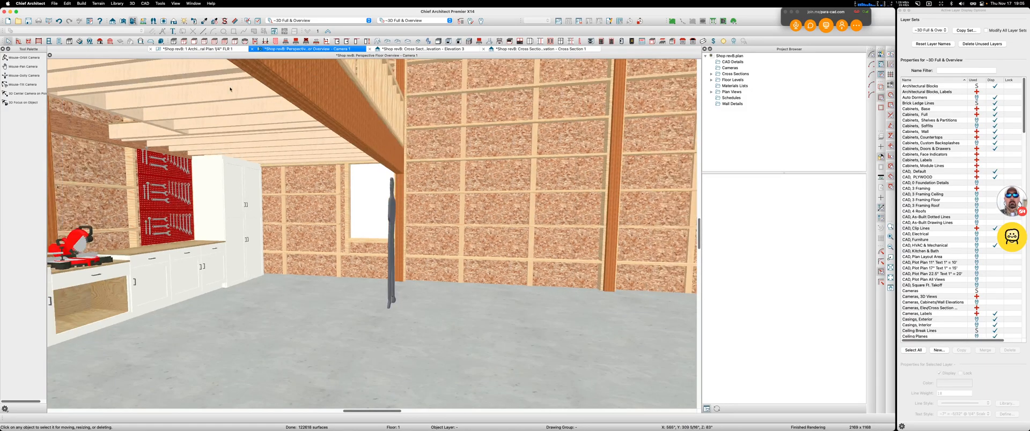
left_click(252, 49)
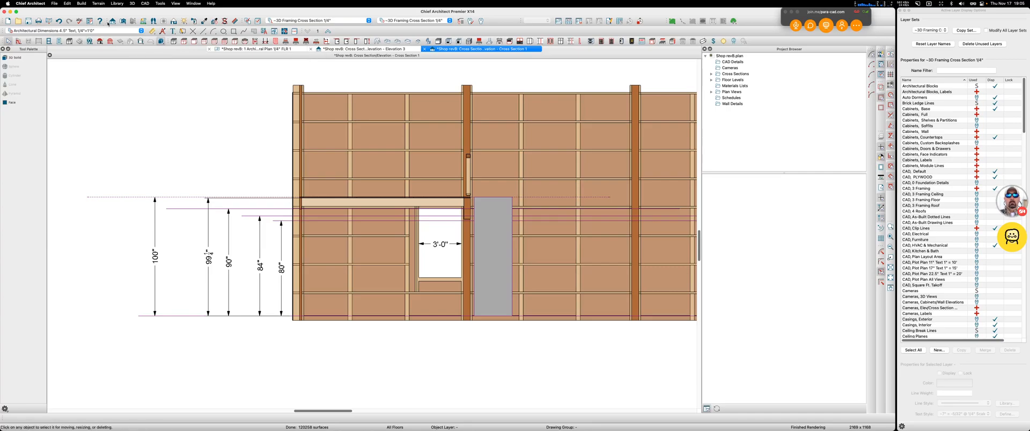
left_click(124, 22)
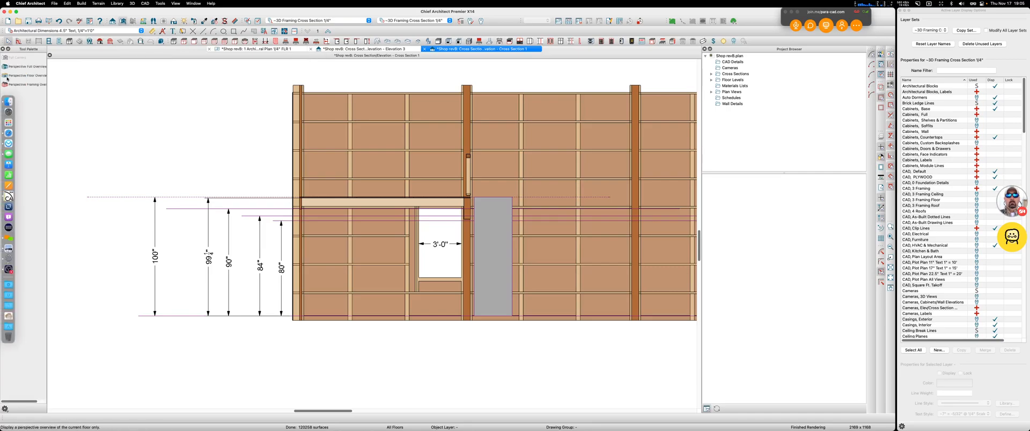
left_click(25, 78)
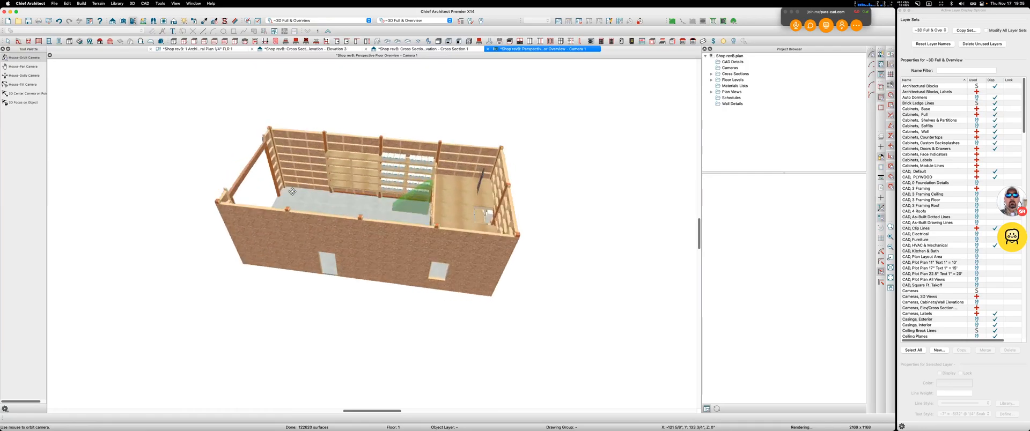
- Inspect the shop interior from several orbit angles, covering the storage shelves, the loft and the workbench area beneath it
left_click_drag(356, 195, 388, 137)
scroll(400, 165, "up", 3)
middle_click_drag(387, 137, 380, 89)
left_click_drag(380, 89, 311, 219)
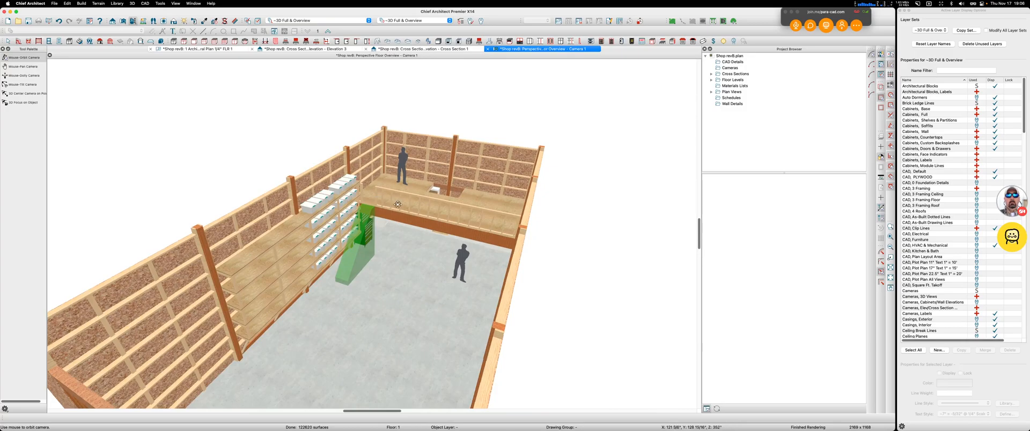
left_click_drag(437, 266, 316, 325)
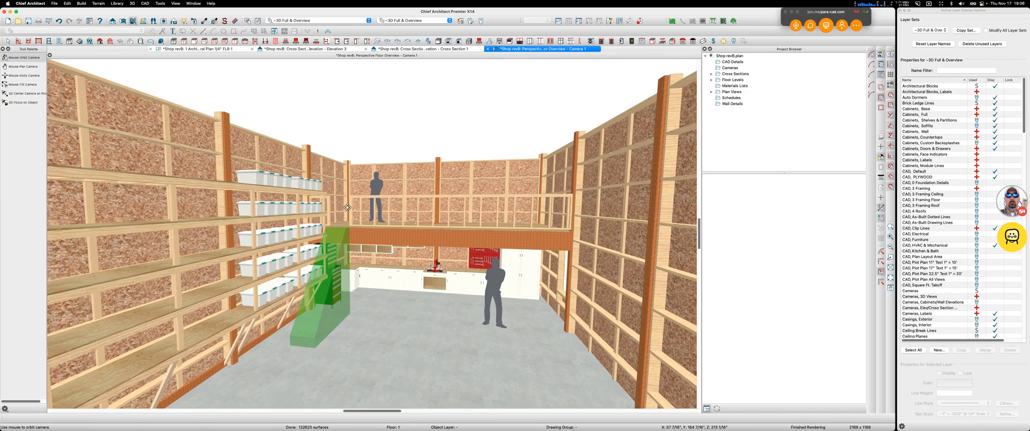
left_click_drag(332, 345, 412, 333)
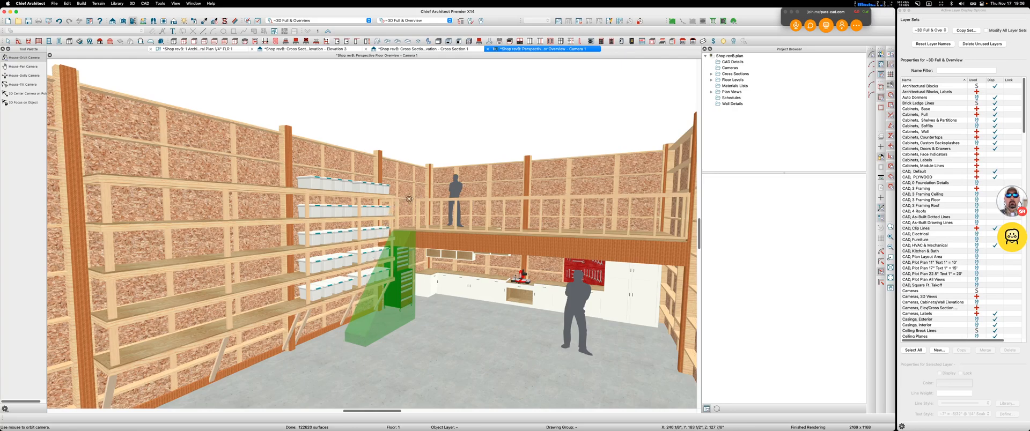
left_click_drag(385, 289, 430, 336)
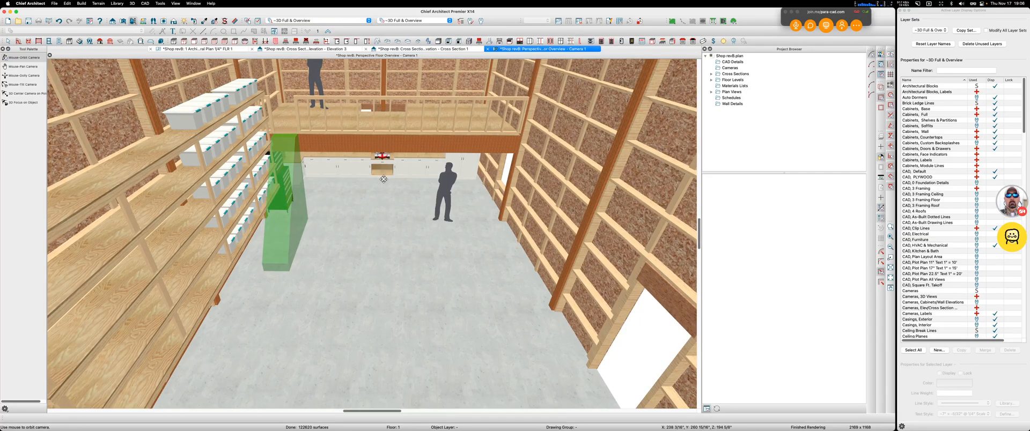
left_click_drag(384, 177, 389, 215)
- Delete the red saw and the open base cabinet under it from the middle of the workbench below the loft
scroll(389, 215, "up", 10)
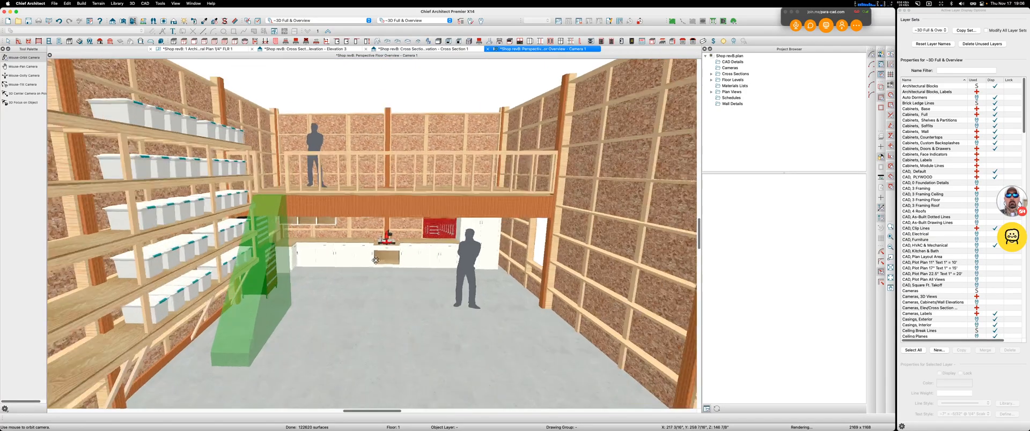
scroll(383, 261, "up", 10)
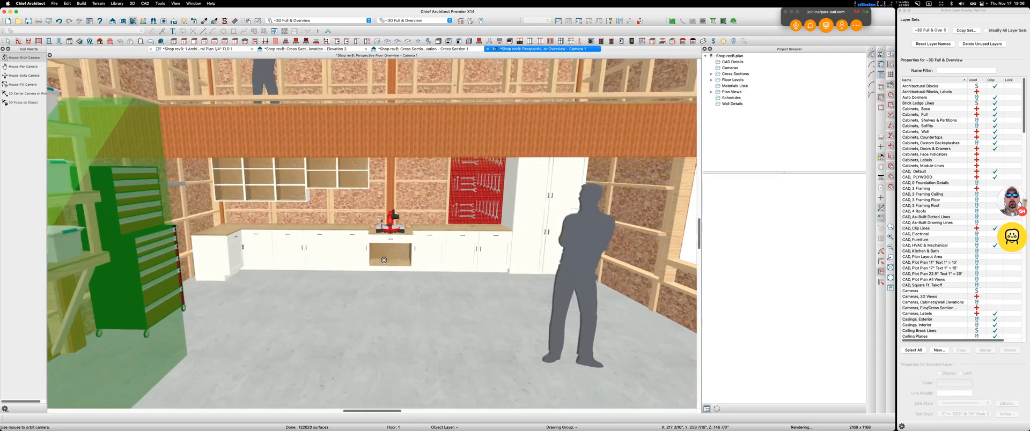
key("space")
left_click(397, 219)
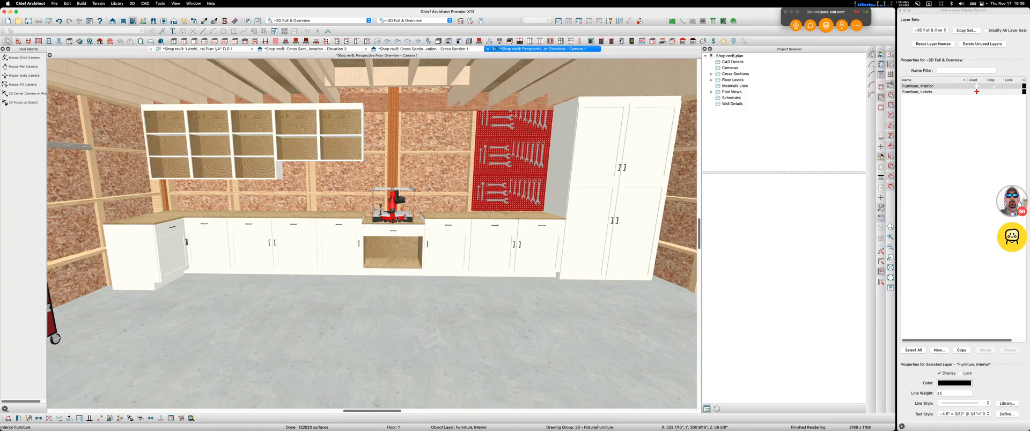
key("Delete")
left_click(394, 223)
key("Delete")
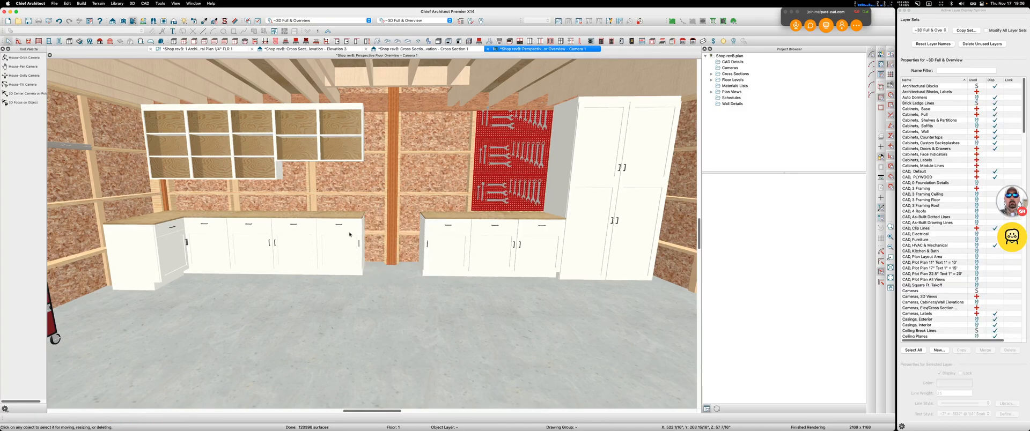
- Delete the open wall cabinet nearest the center post and the end base cabinet directly below it
left_click(359, 235)
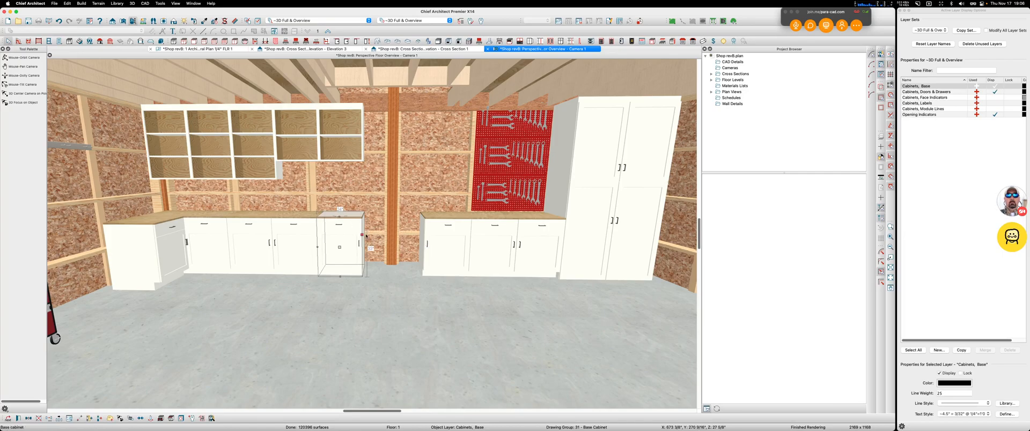
left_click(356, 130)
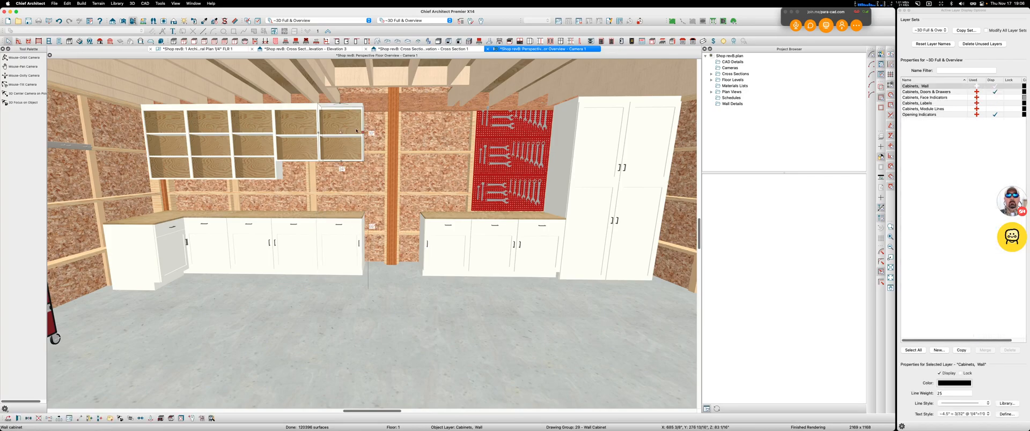
key("Delete")
left_click(343, 242)
key("Delete")
- Delete the base cabinet nearest the center post on the pegboard side, and the leftover countertop overhang on the opposite side
left_click(453, 231)
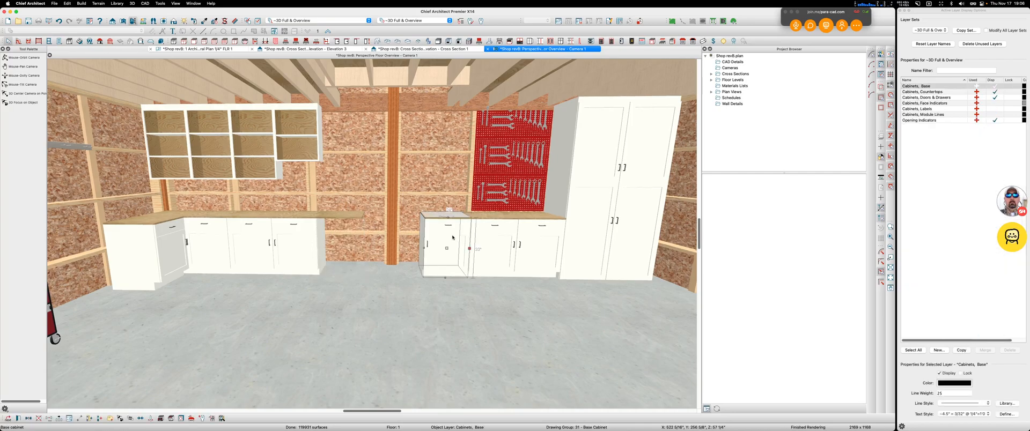
key("Delete")
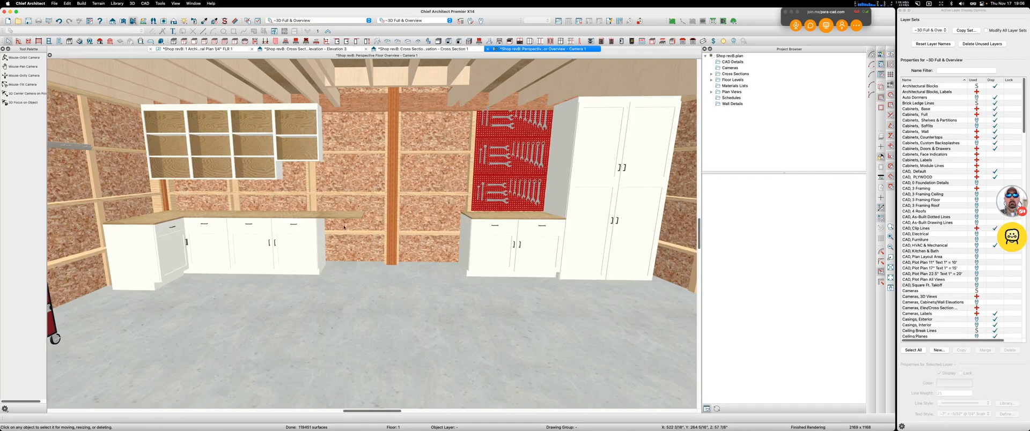
left_click(343, 217)
key("Delete")
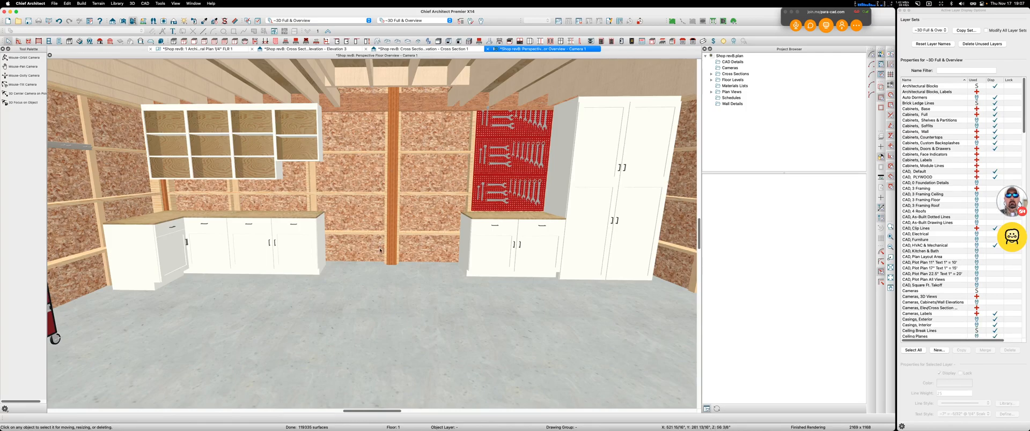
- Set the height of the standing man figure on the shop floor to 6'6"
left_click(249, 179)
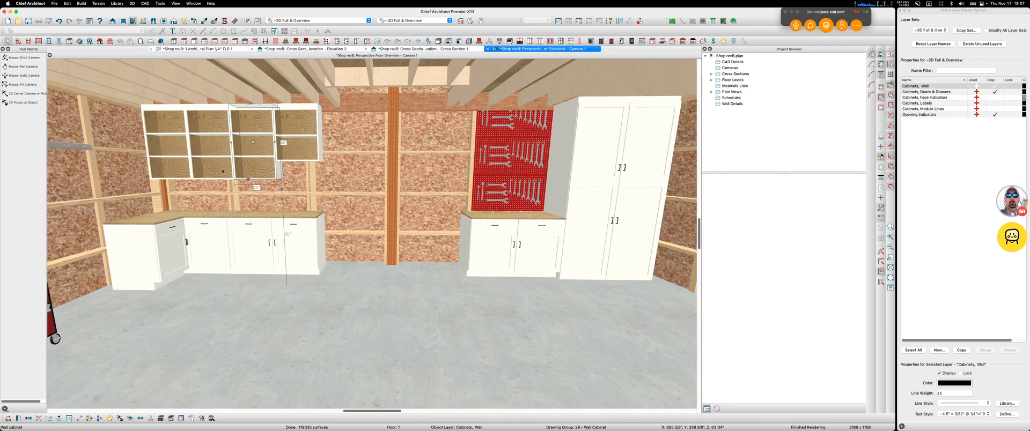
scroll(329, 242, "down", 5)
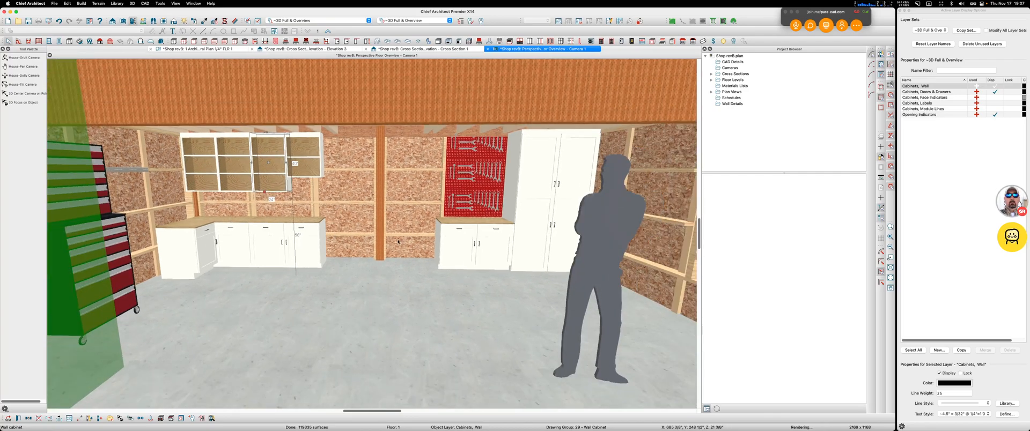
scroll(483, 234, "down", 4)
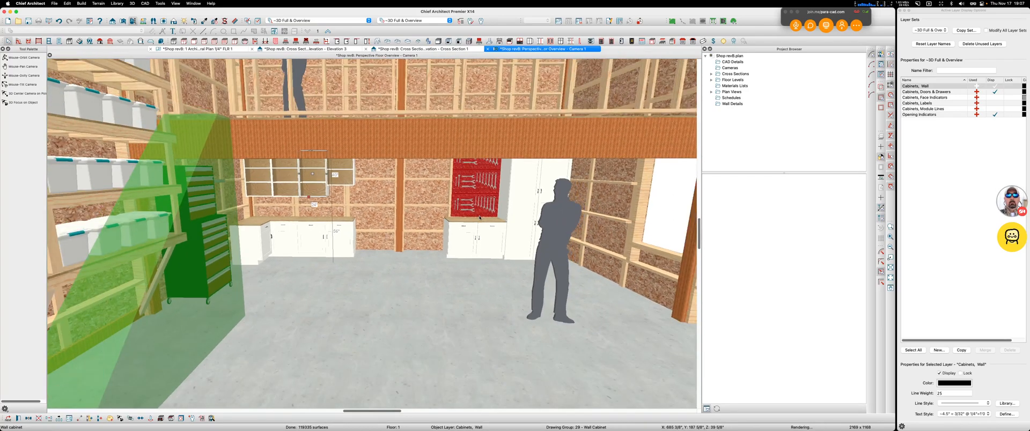
left_click(562, 220)
double_click(562, 222)
key("Tab")
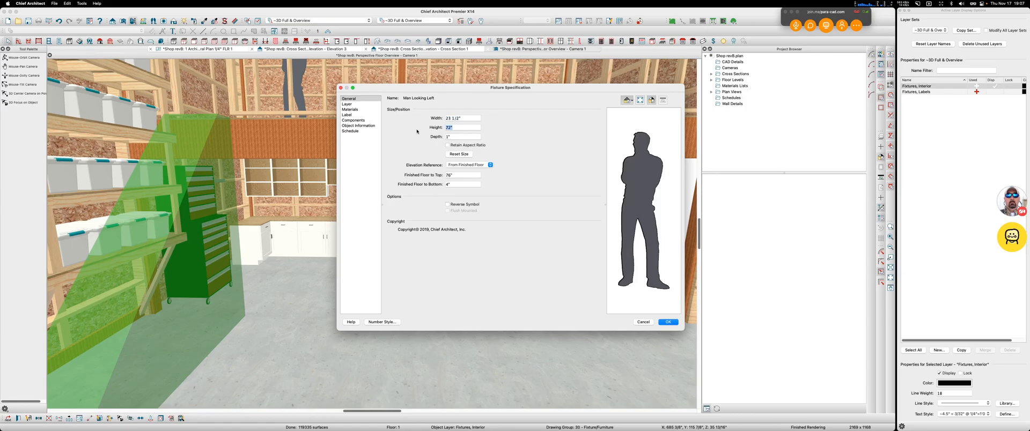
type("6'6")
key("Return")
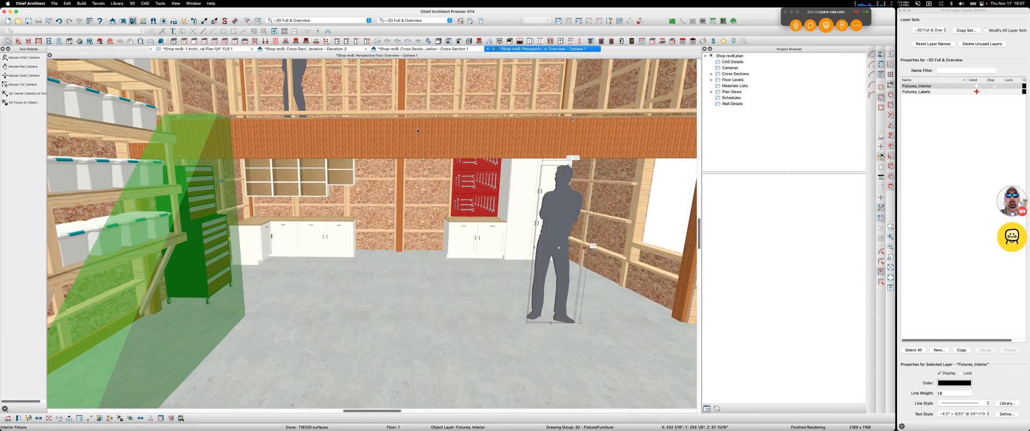
- Duplicate the man figure in place and nudge the copy sideways until it stands clear of the original, in front of the pegboard
scroll(521, 251, "down", 2)
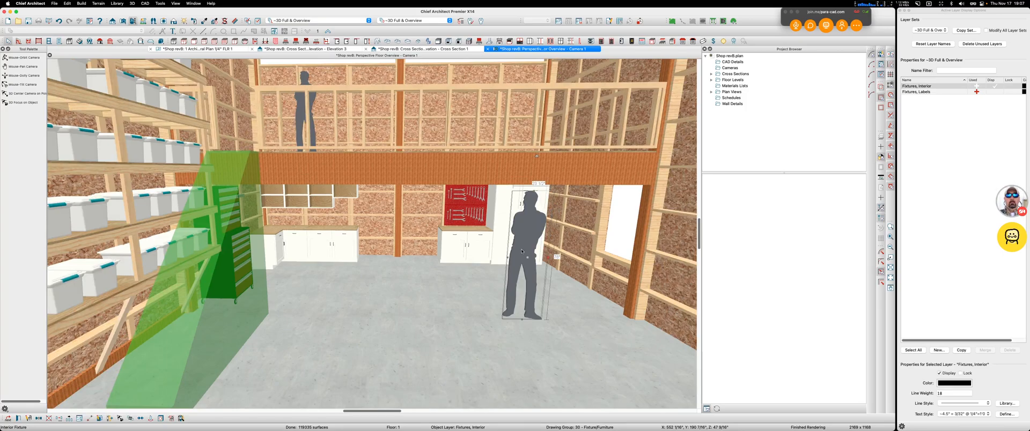
key("Escape")
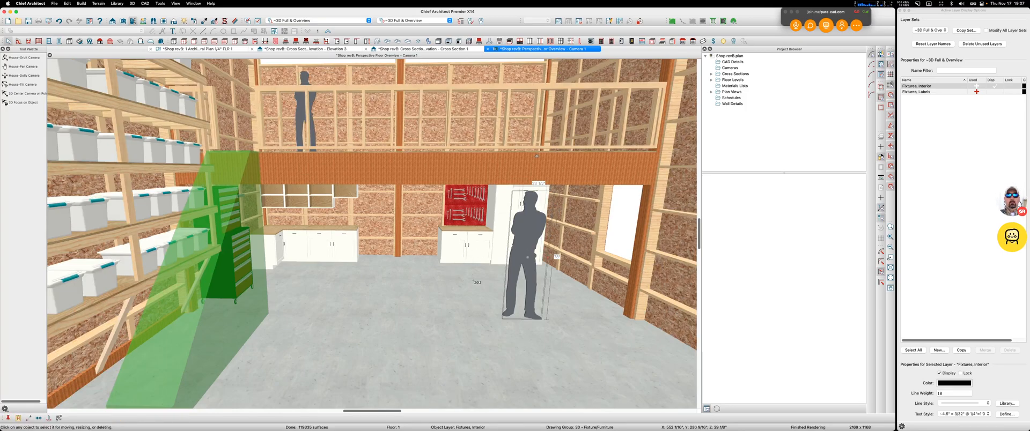
left_click(527, 255)
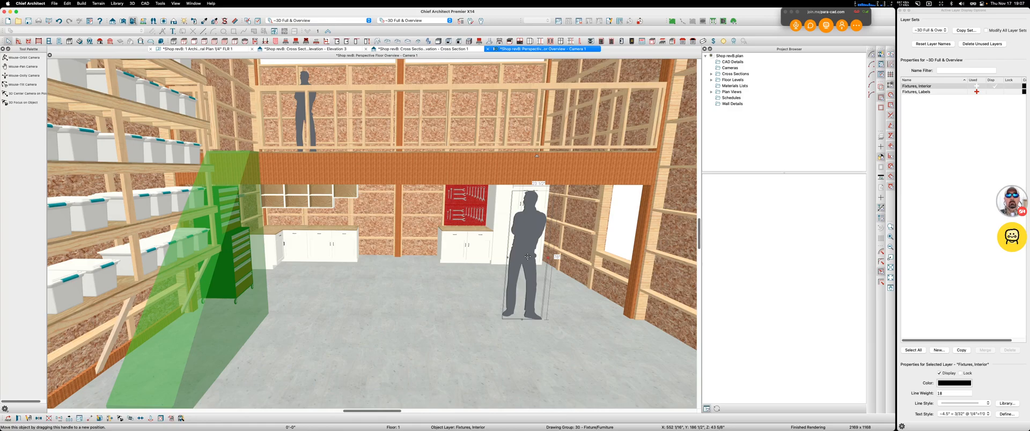
key("Escape")
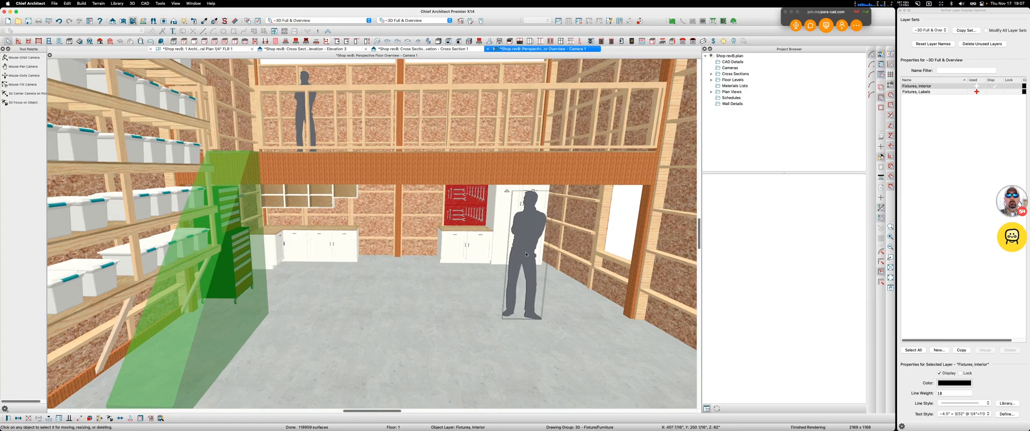
key("Left")
key("Left")
key("Left")
key("Left")
key("Left")
key("Left")
key("Left")
key("Left")
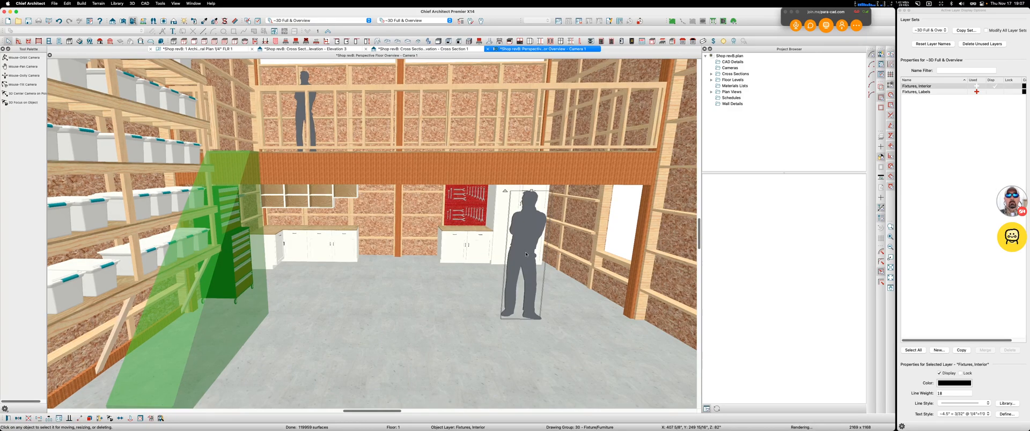
key("Left")
key("Left")
key("Left")
key("Left")
key("Left")
key("Left")
key("Left")
key("Left")
key("Left")
key("Left")
key("Left")
key("Left")
key("Left")
key("Left")
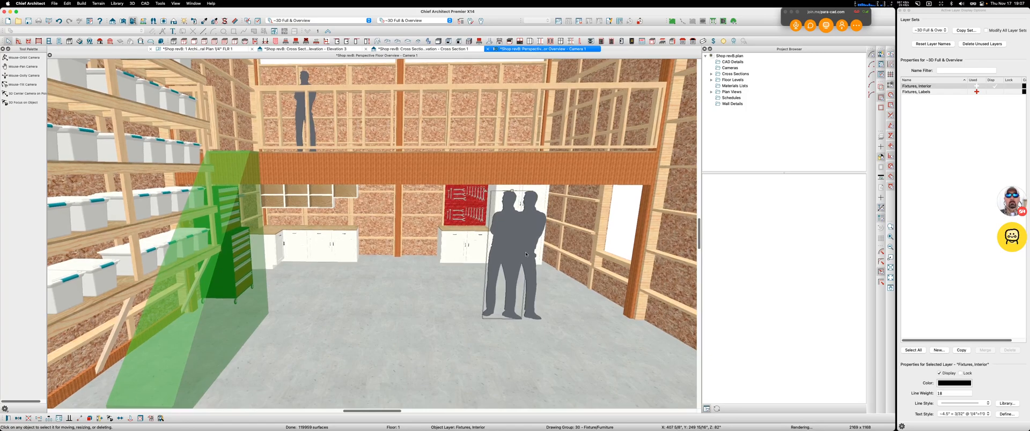
key("Left")
key("Left")
key("Left")
key("Left")
key("Left")
key("Left")
key("Left")
key("Left")
key("Left")
key("Left")
key("Left")
key("Left")
key("Left")
key("Left")
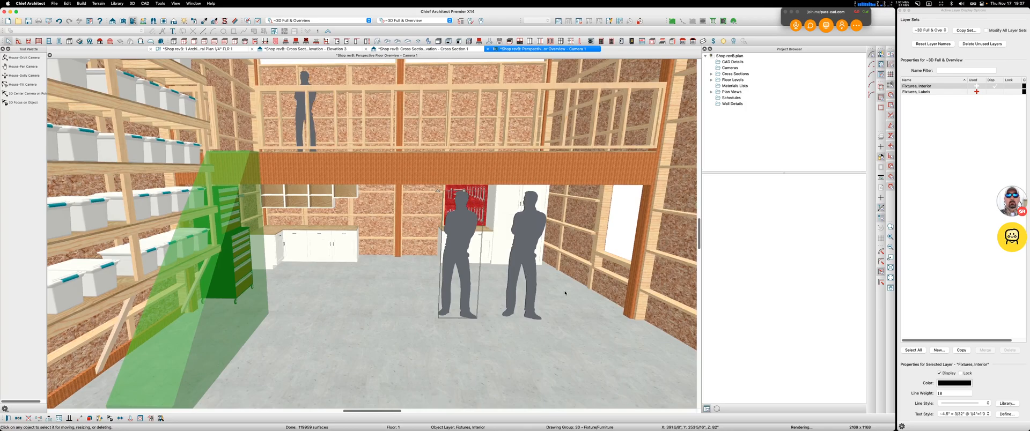
- Set the height of the copied man figure in front of the pegboard to 5'8"
left_click(456, 239)
double_click(456, 239)
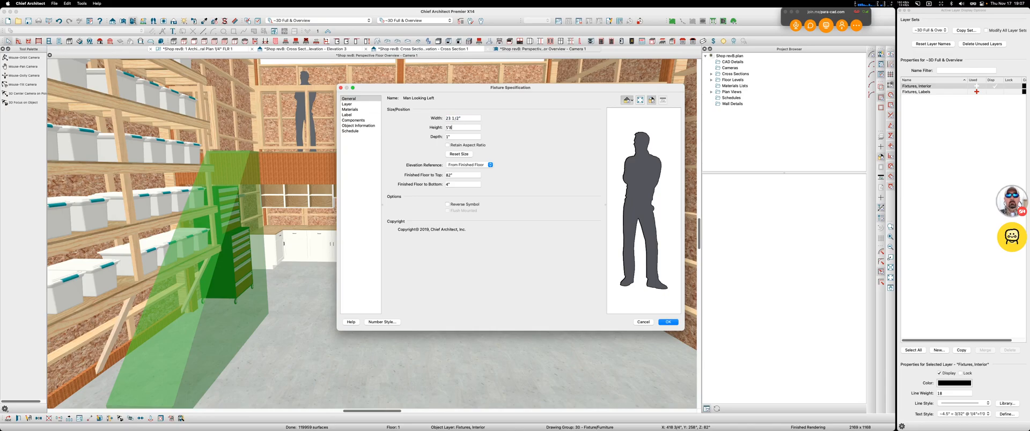
key("Return")
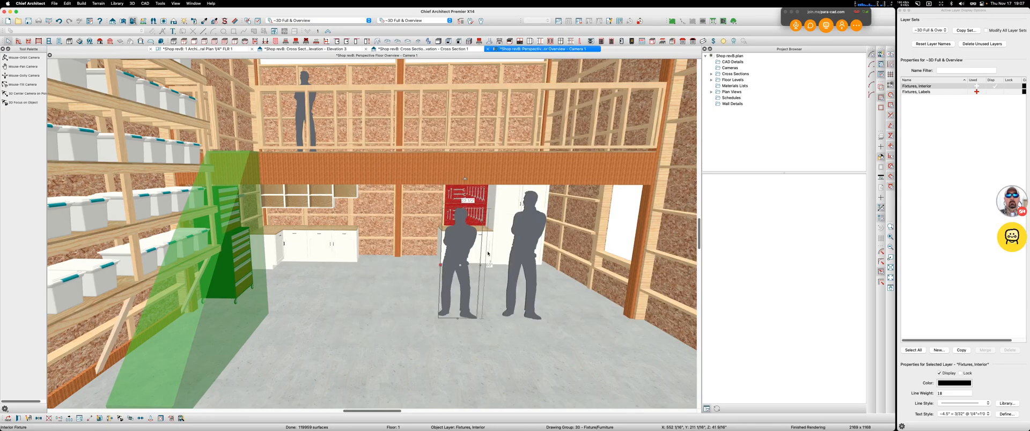
- Orbit around the two man figures to examine the headroom under the loft joists, the cabinets and the loft above
left_click(23, 57)
left_click_drag(413, 178, 506, 269)
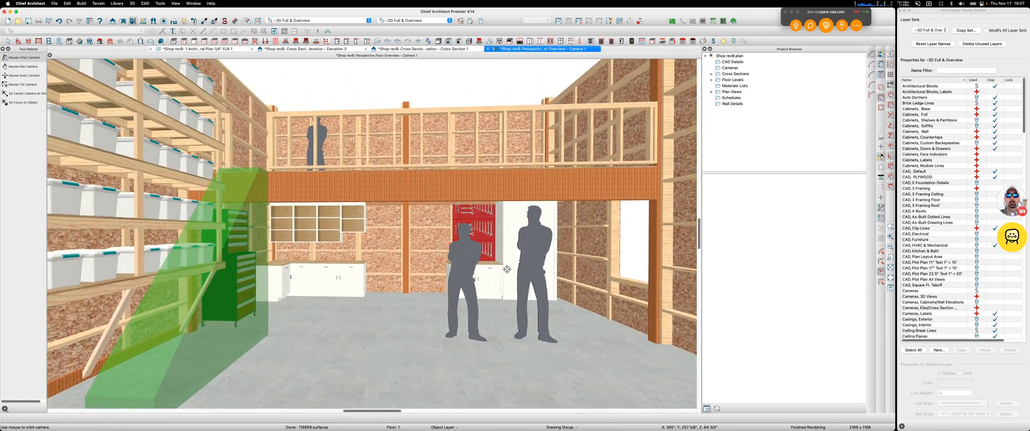
scroll(507, 268, "up", 2)
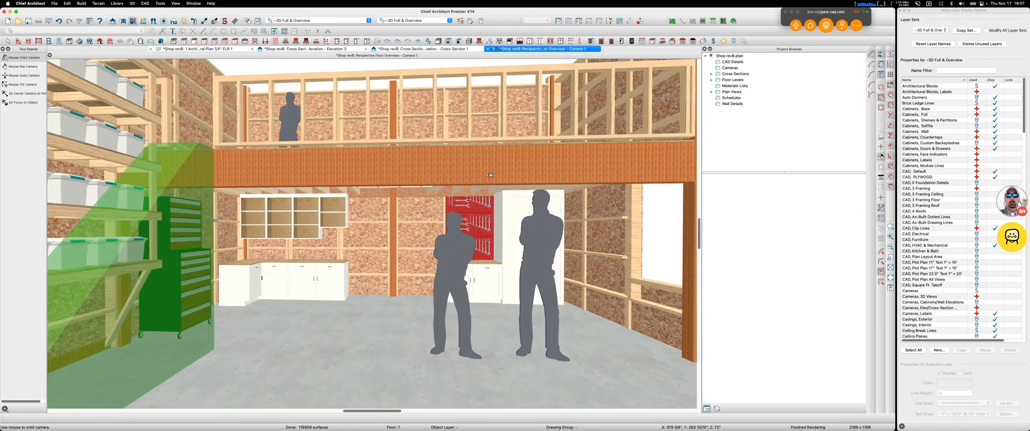
left_click_drag(519, 227, 495, 243)
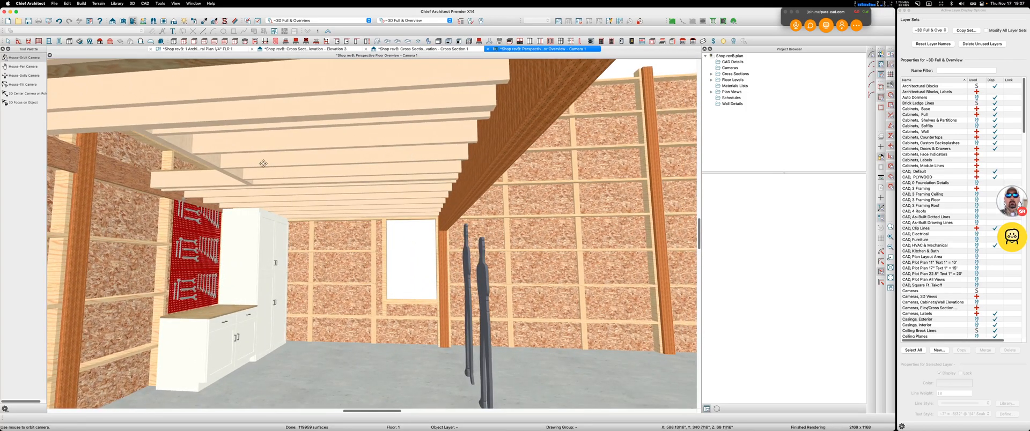
left_click_drag(438, 208, 376, 206)
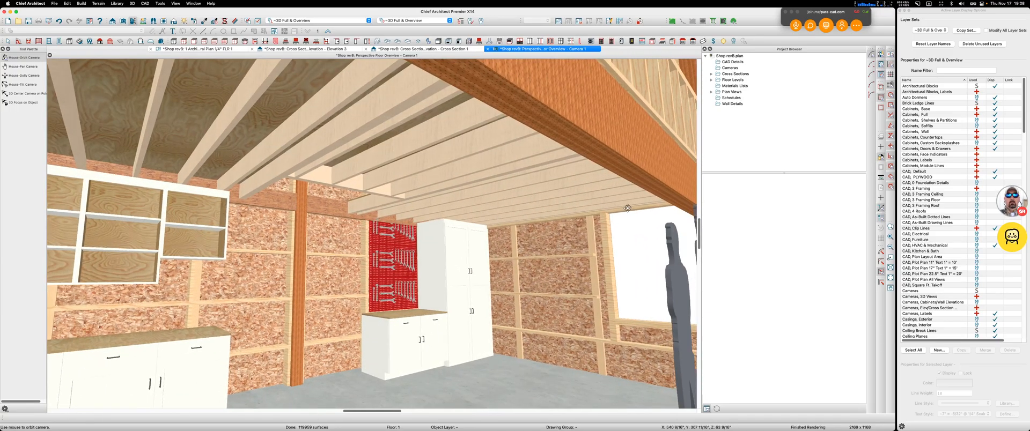
left_click_drag(468, 343, 340, 271)
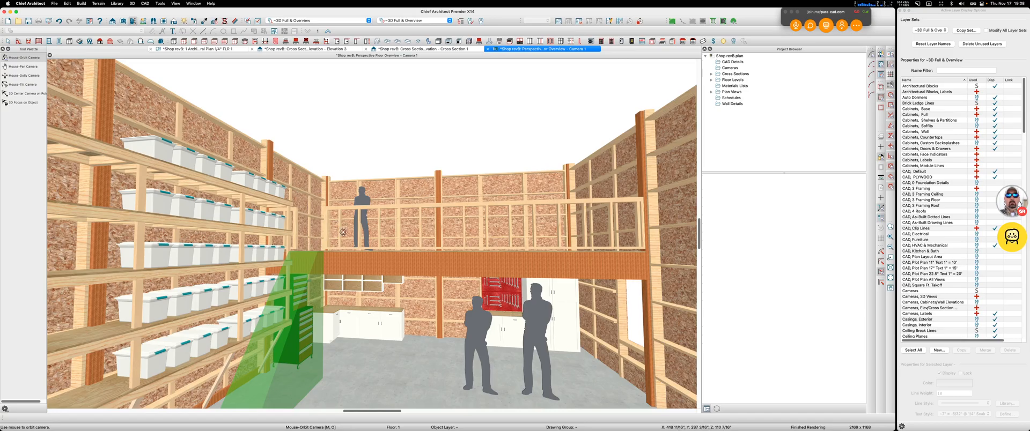
left_click_drag(523, 203, 518, 259)
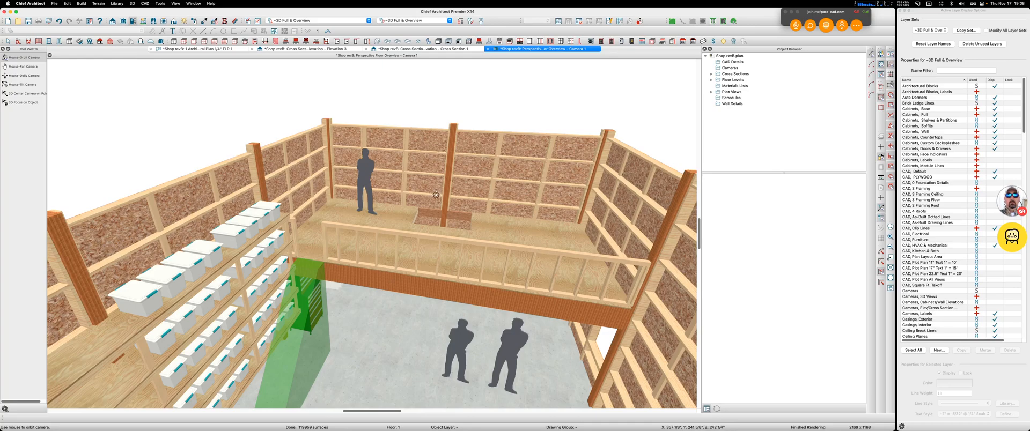
left_click_drag(472, 283, 424, 245)
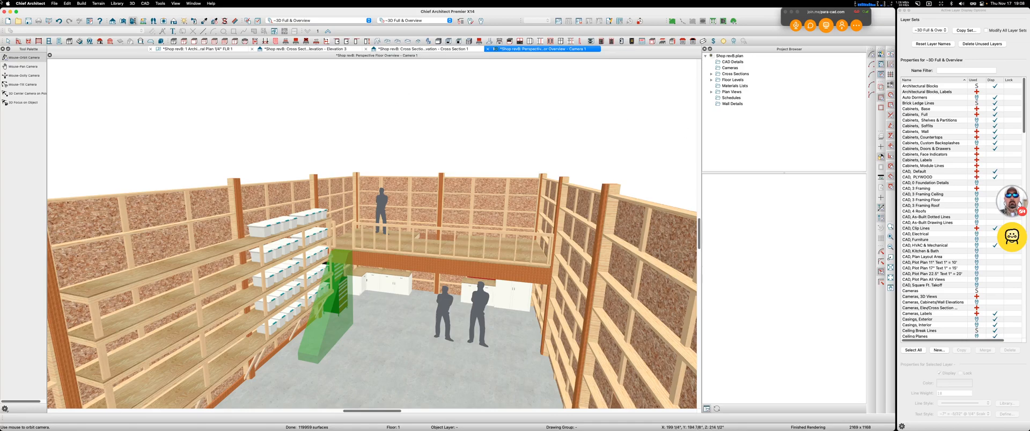
left_click(31, 4)
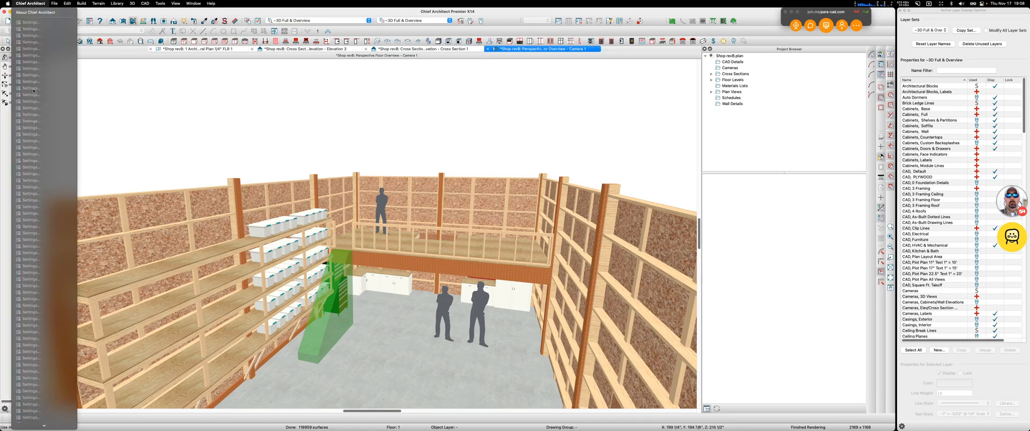
scroll(34, 133, "down", 1)
scroll(44, 62, "down", 3)
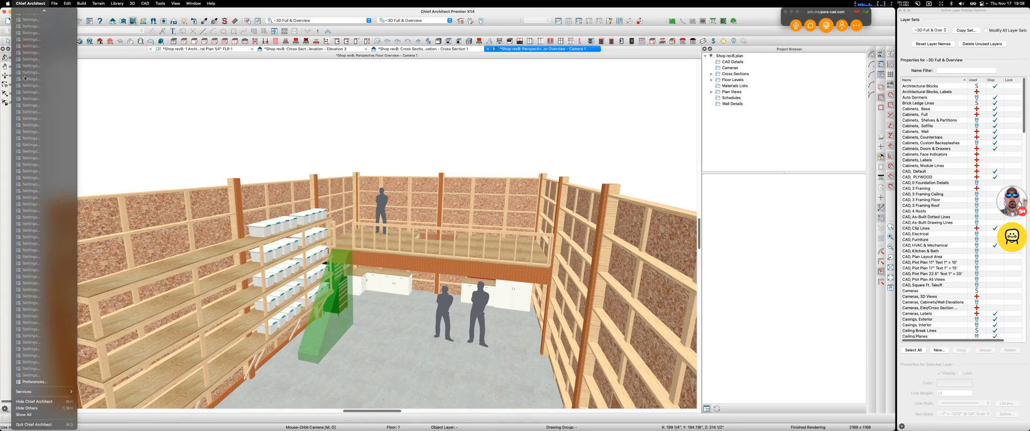
key("Escape")
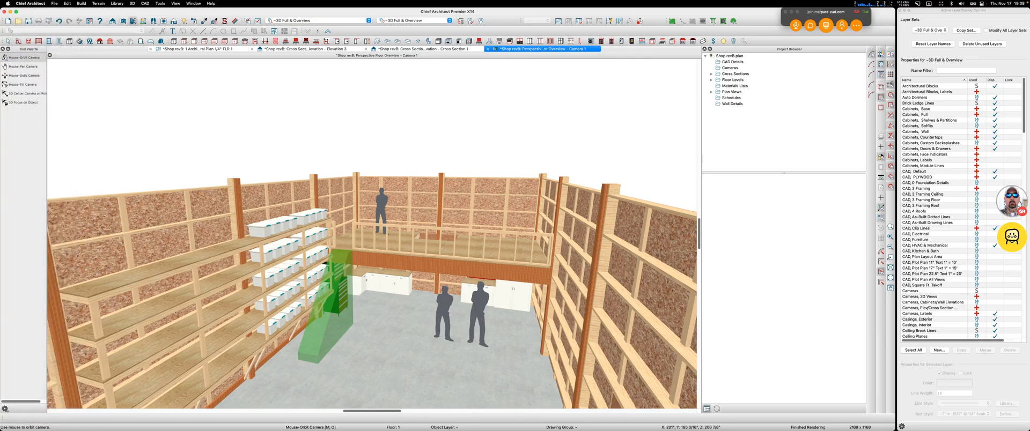
key("super+Tab")
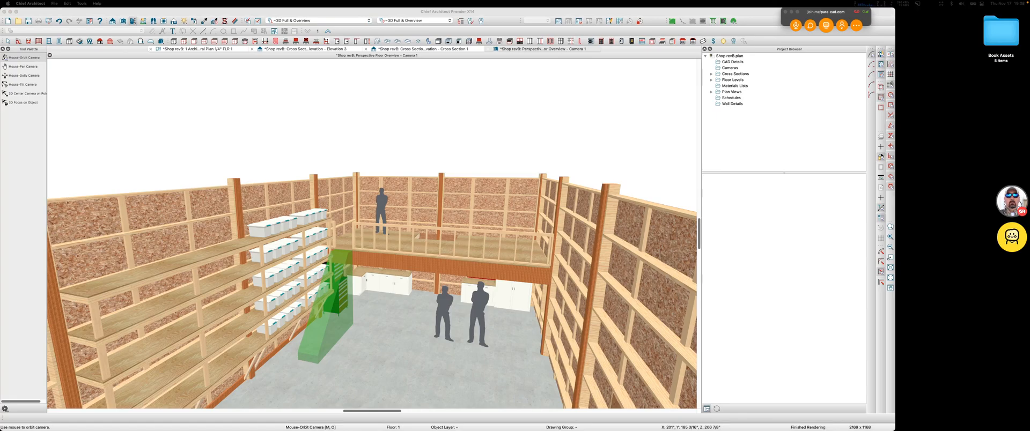